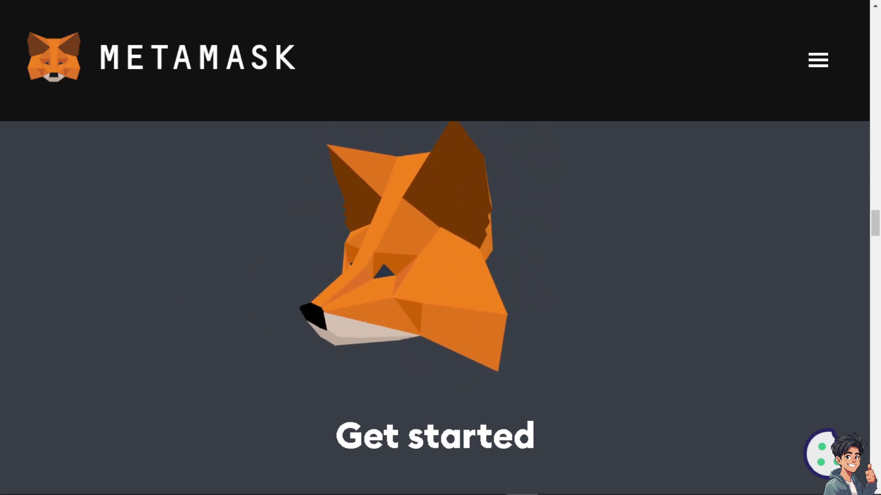
# Step: Switch the browser to full-screen mode with F11
pyautogui.press('F11')
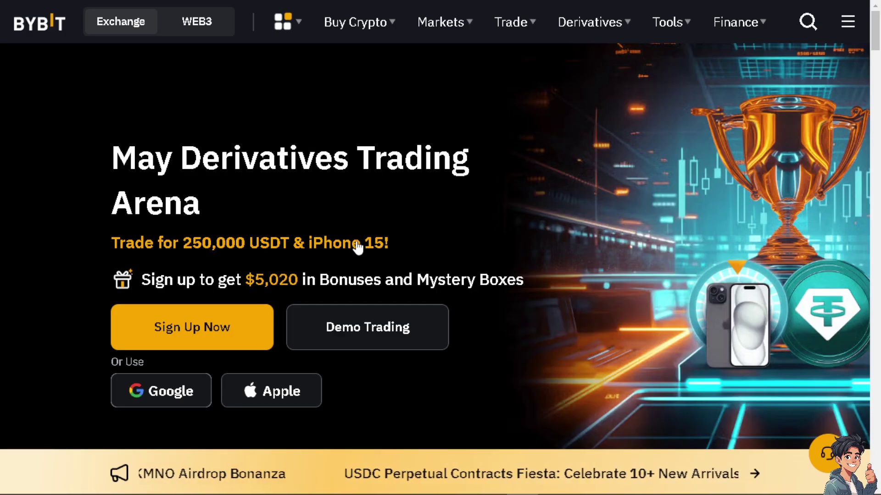
# Step: Open Bybit's Log In page from the top-right menu and scroll through it
pyautogui.click(847, 33)
pyautogui.click(744, 58)
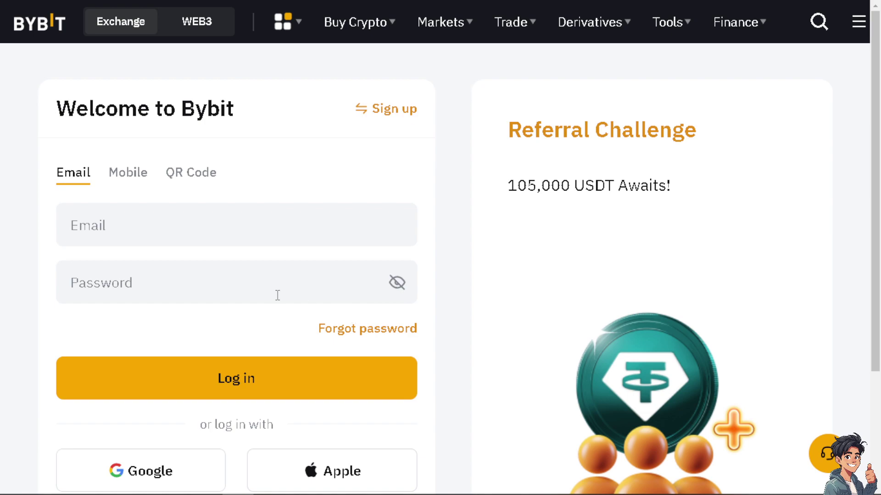
pyautogui.scroll(-1, 205, 352)
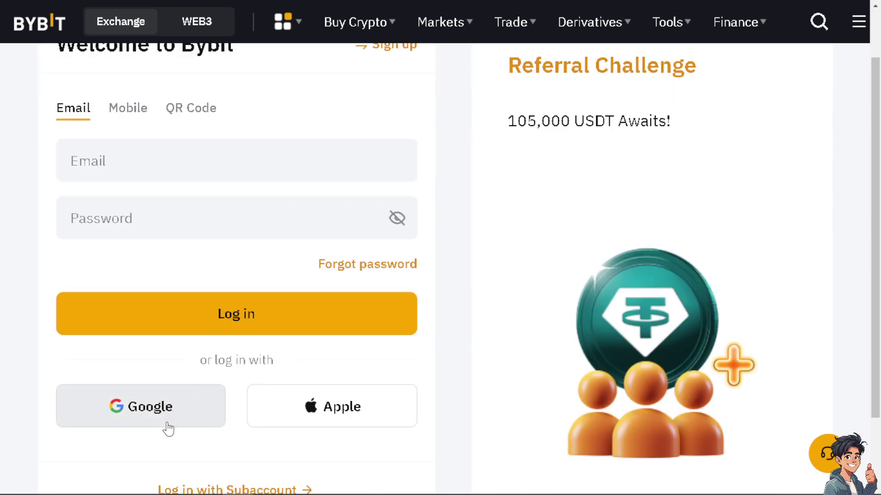
pyautogui.scroll(-1, 171, 428)
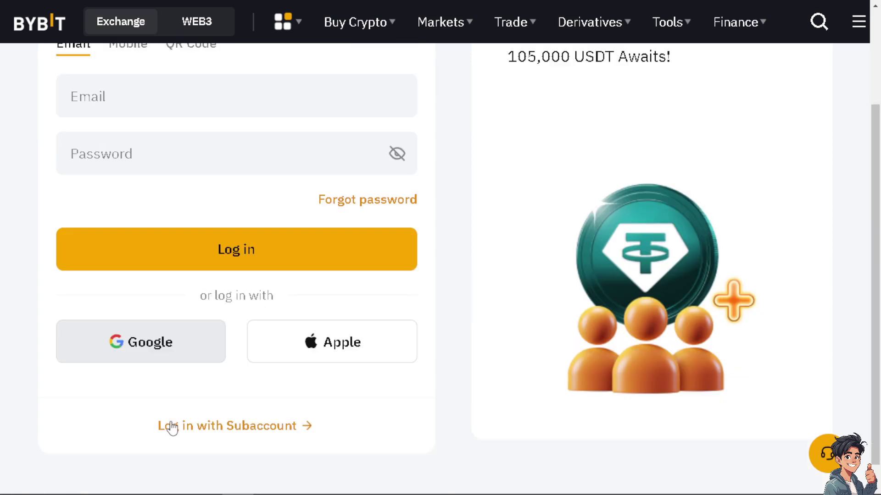
pyautogui.scroll(1, 171, 427)
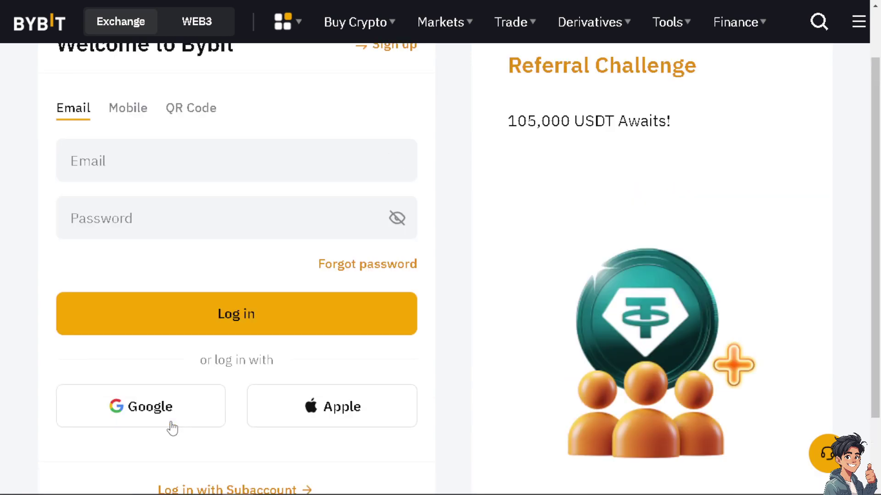
pyautogui.scroll(1, 172, 429)
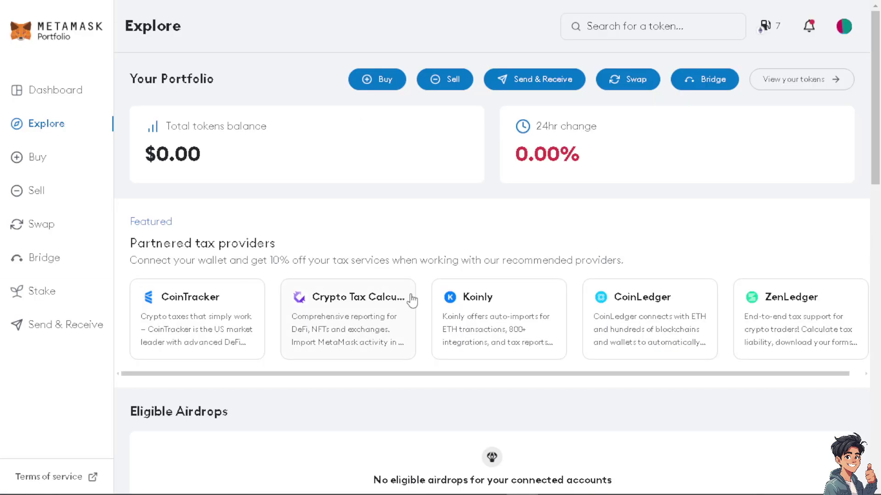
# Step: Scroll through the Explore page's airdrops, trending NFT mints, marketplace apps and trending tokens
pyautogui.scroll(-1, 425, 321)
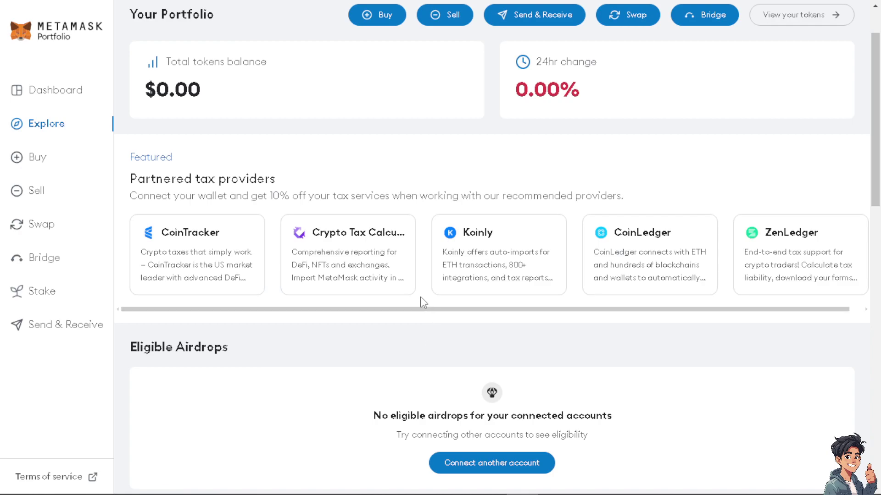
pyautogui.scroll(-2, 422, 301)
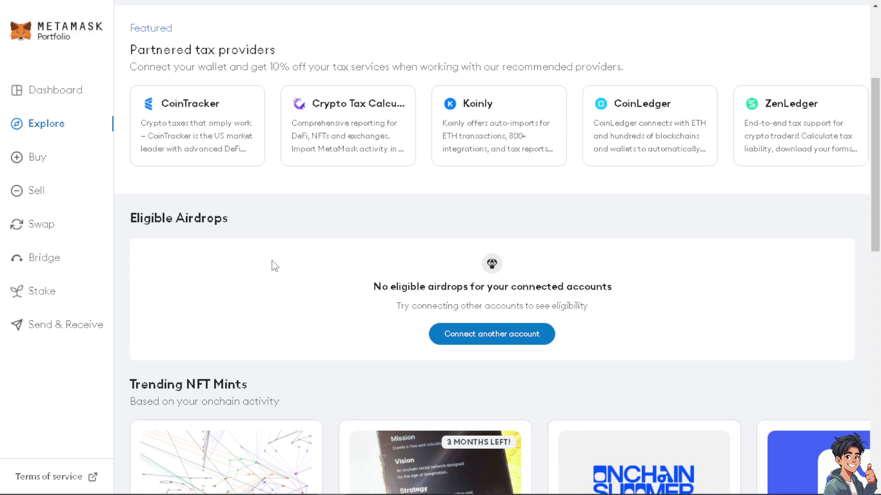
pyautogui.scroll(-1, 273, 266)
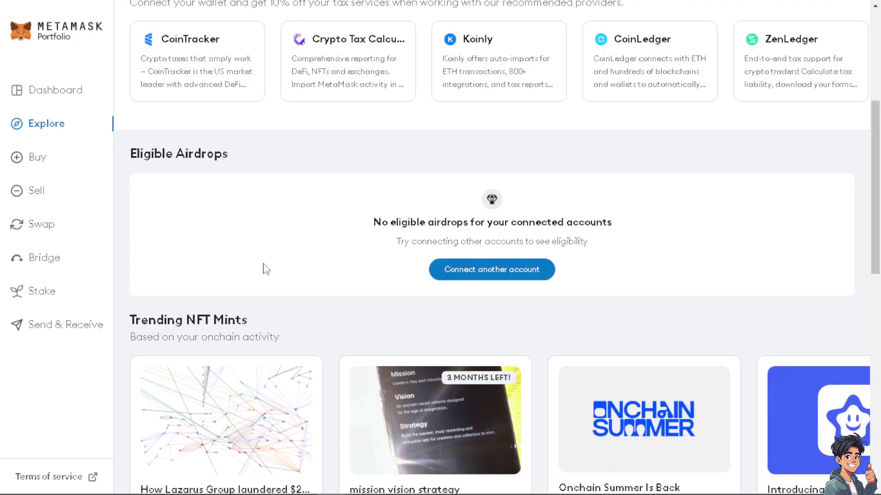
pyautogui.scroll(-2, 266, 269)
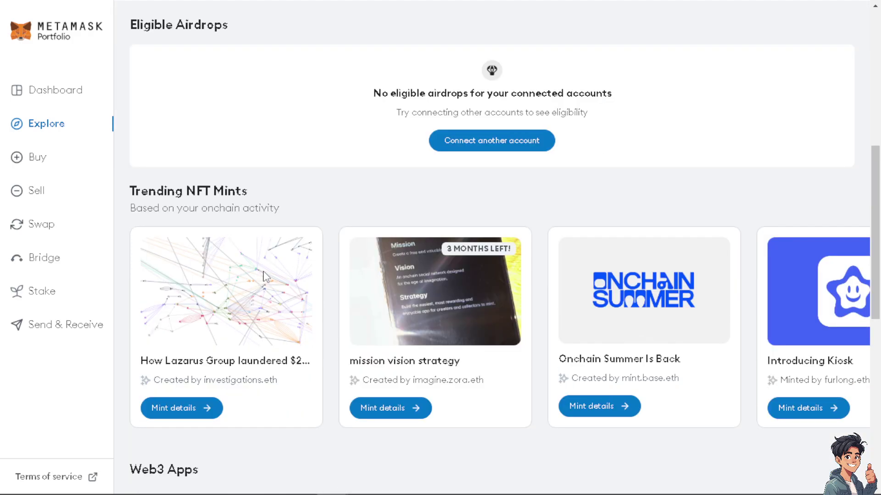
pyautogui.scroll(-1, 265, 276)
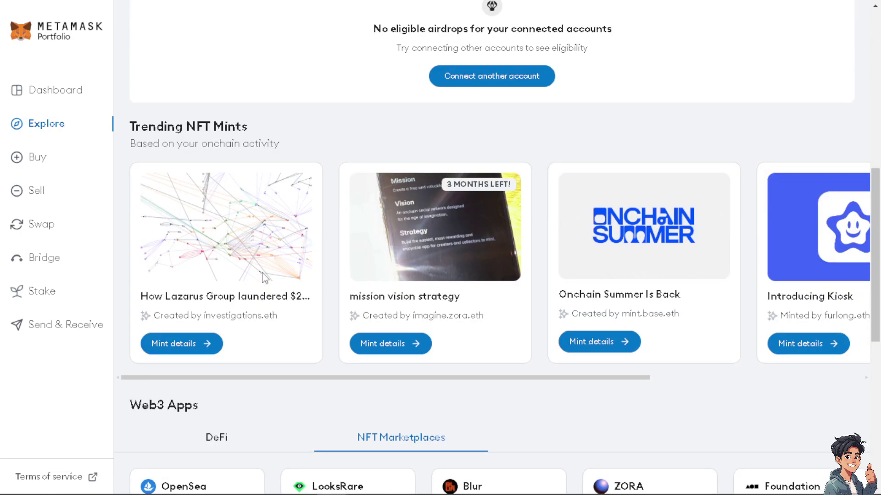
pyautogui.scroll(-2, 271, 276)
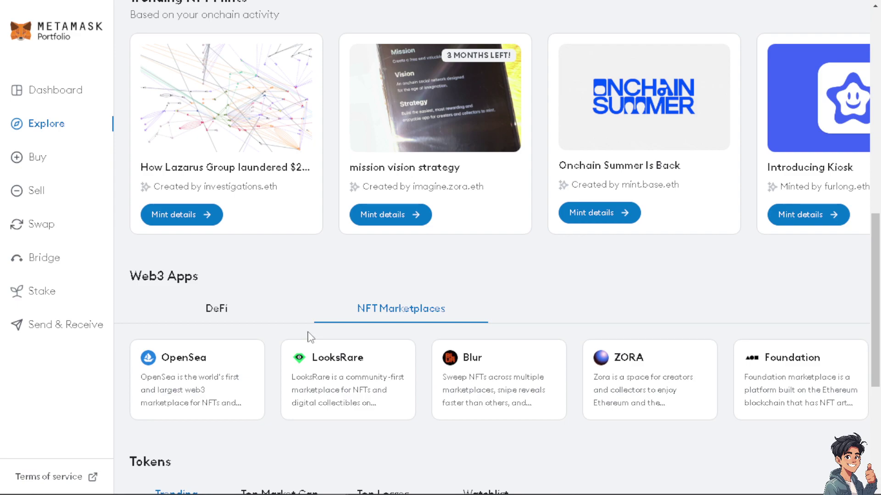
pyautogui.scroll(-3, 310, 337)
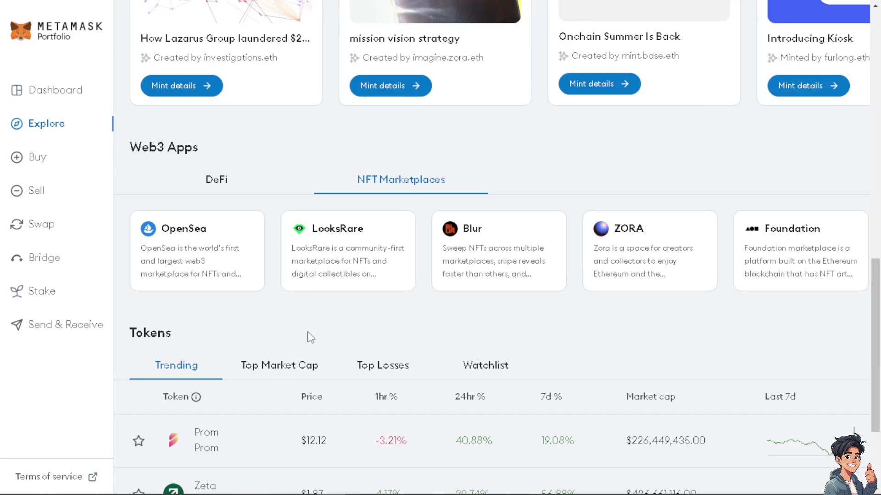
pyautogui.scroll(-2, 310, 337)
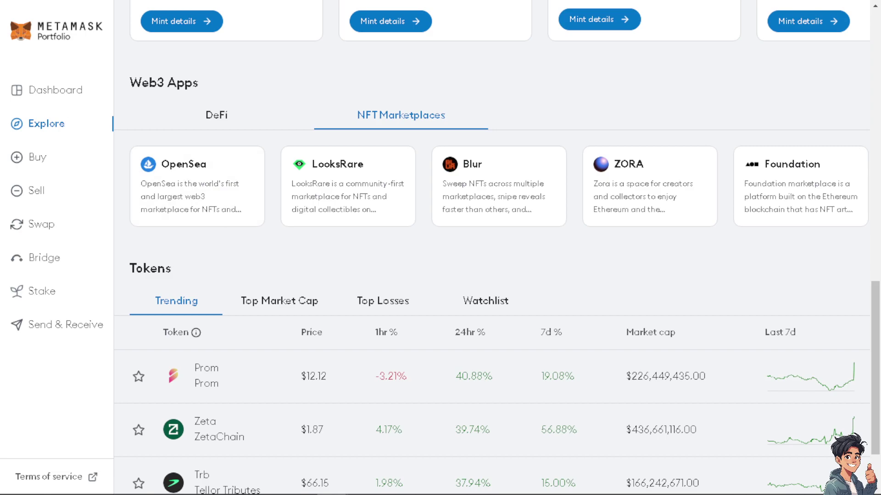
pyautogui.scroll(4, 65, 186)
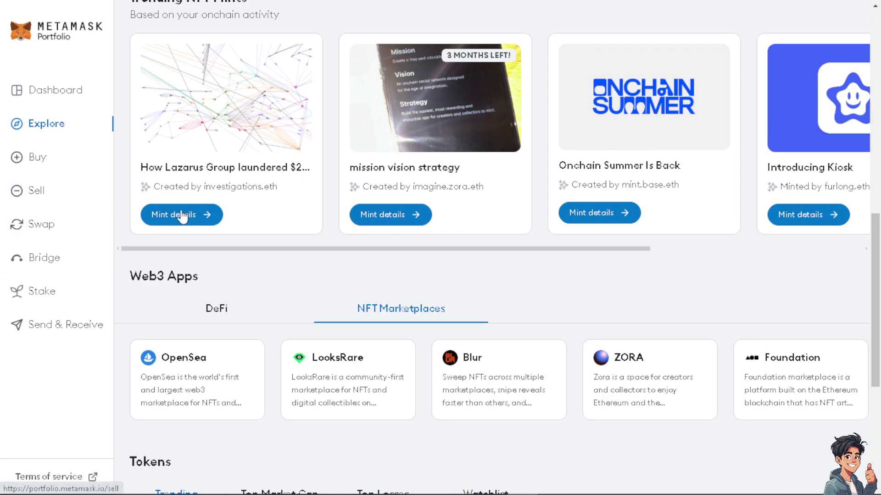
pyautogui.scroll(5, 92, 158)
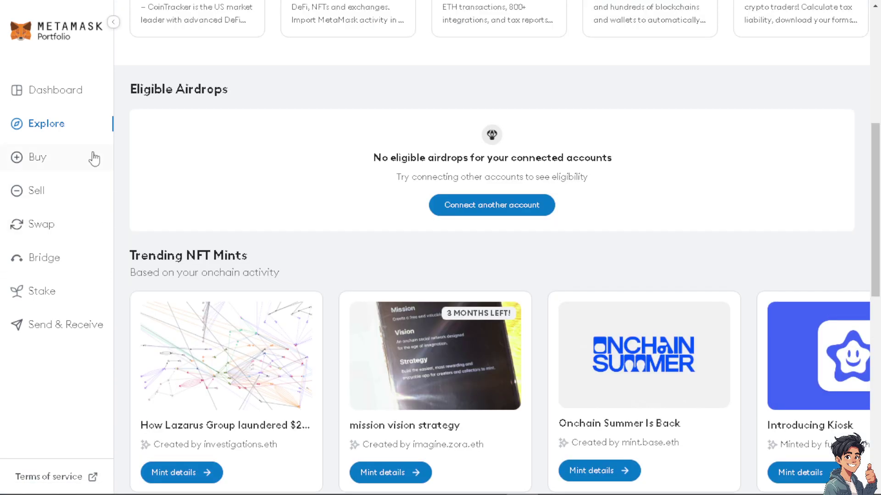
# Step: Open Send & Receive from the sidebar and focus the empty Send to field
pyautogui.click(32, 329)
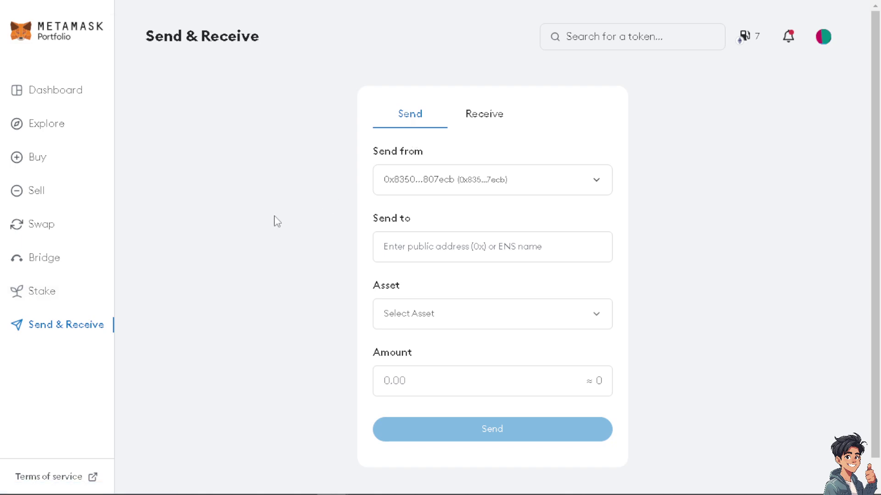
pyautogui.click(475, 247)
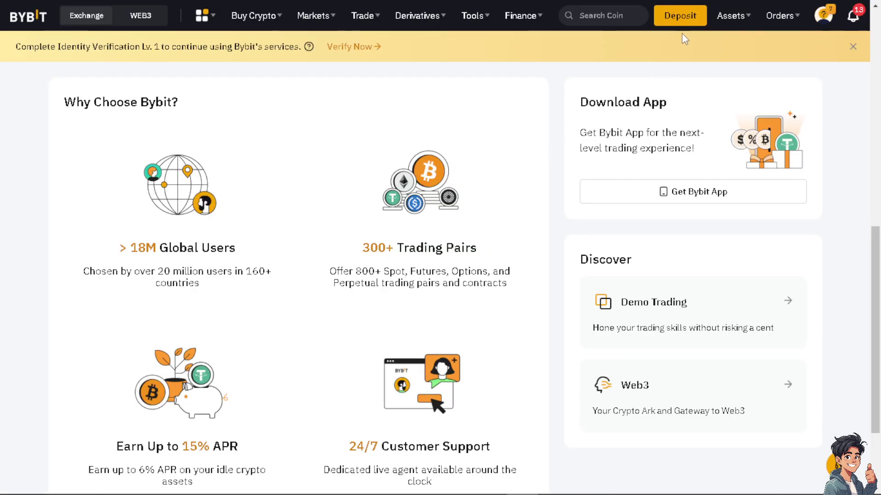
# Step: Open Bybit's crypto Deposit page and search the coin list for 'g'
pyautogui.click(681, 15)
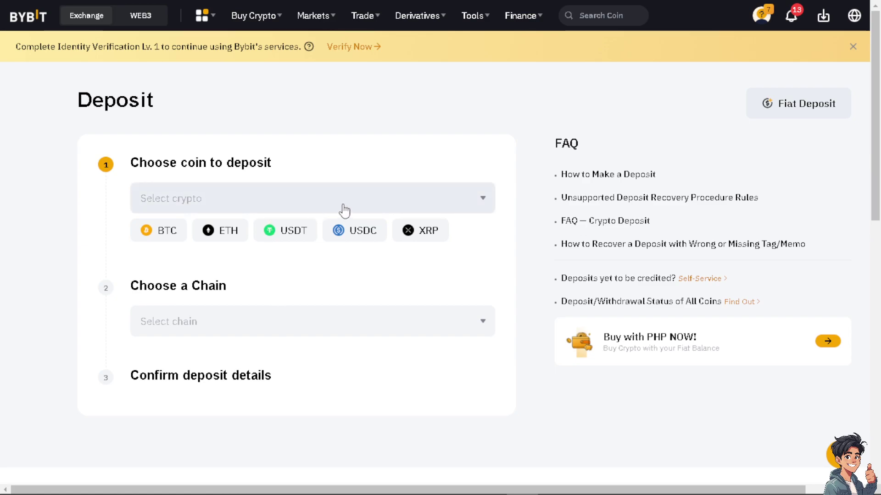
pyautogui.click(345, 209)
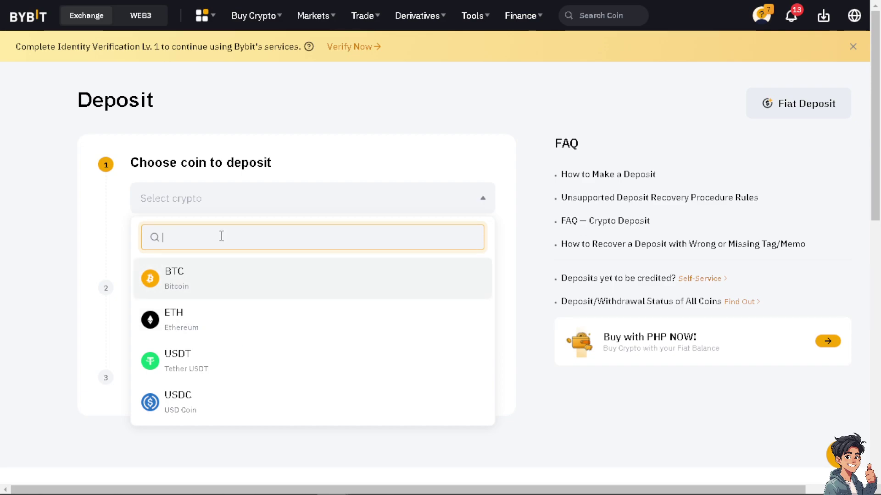
pyautogui.write('g')
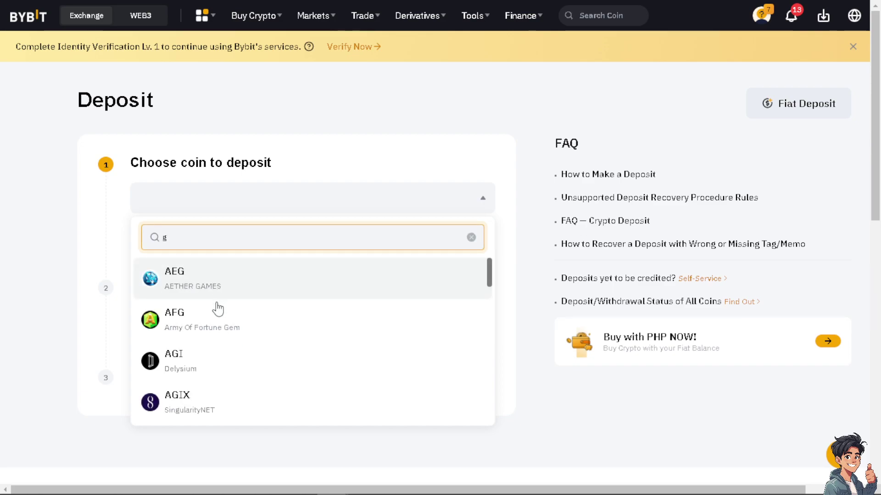
# Step: Choose BTC as the deposit coin and postpone the identity verification prompts
pyautogui.click(470, 237)
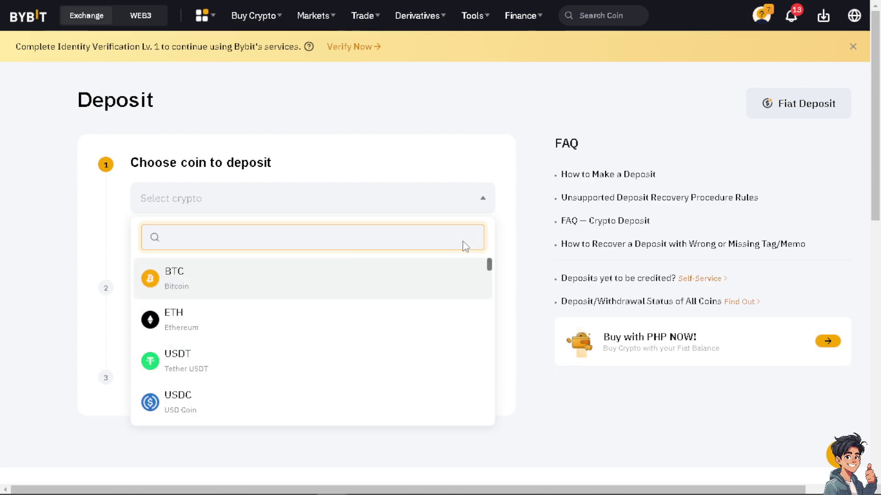
pyautogui.click(195, 280)
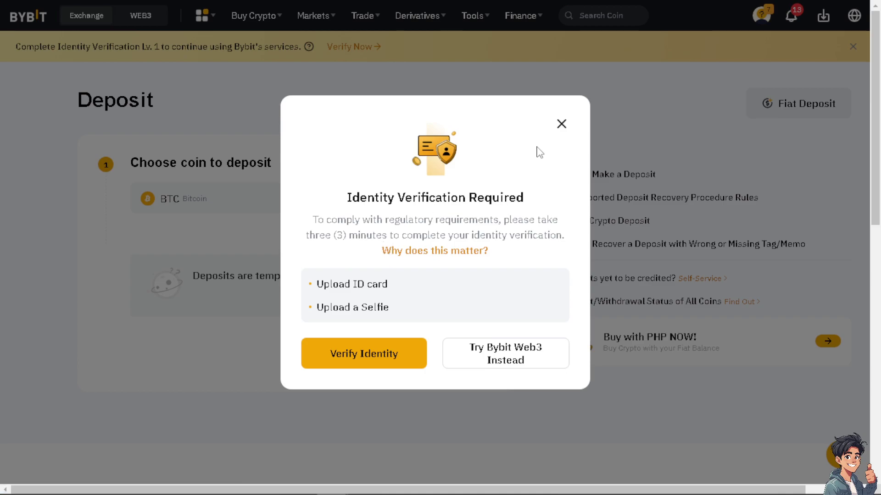
pyautogui.click(563, 128)
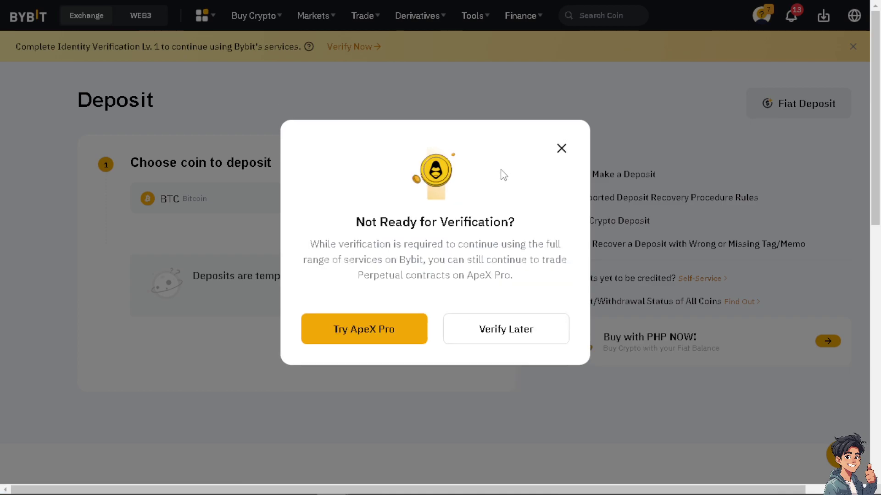
pyautogui.click(561, 148)
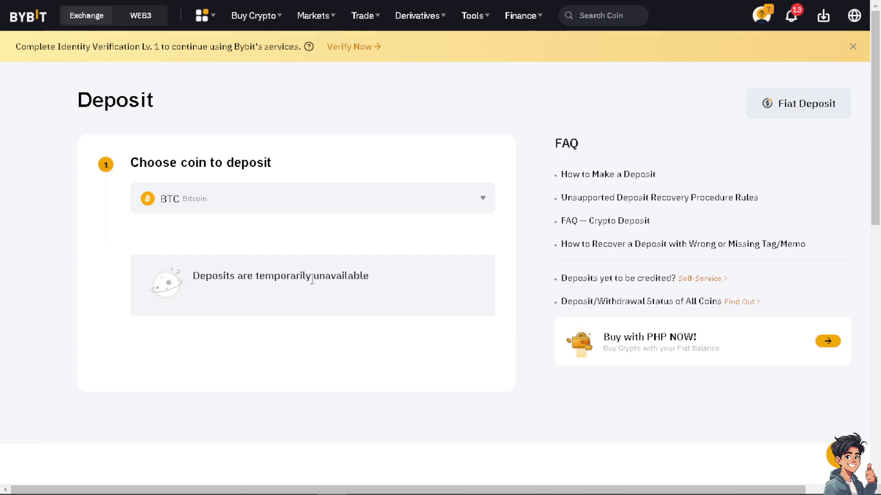
# Step: Switch the deposit coin to ETH on the ERC20 chain
pyautogui.click(358, 207)
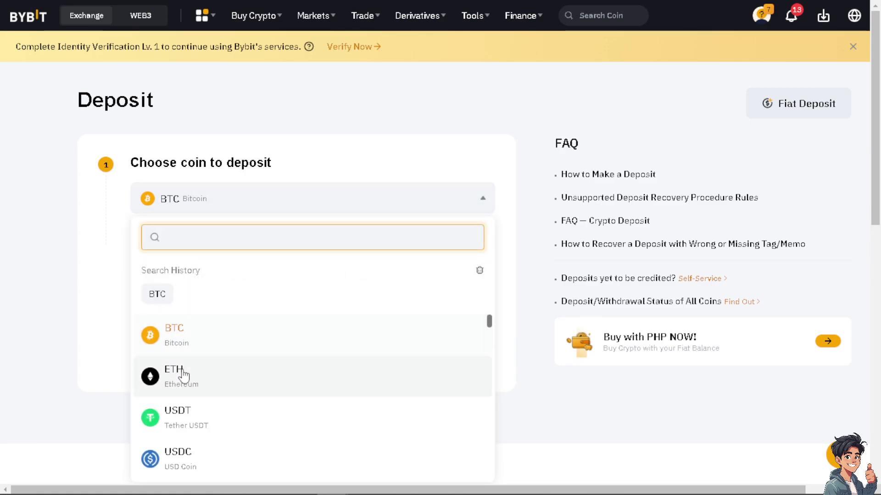
pyautogui.click(196, 363)
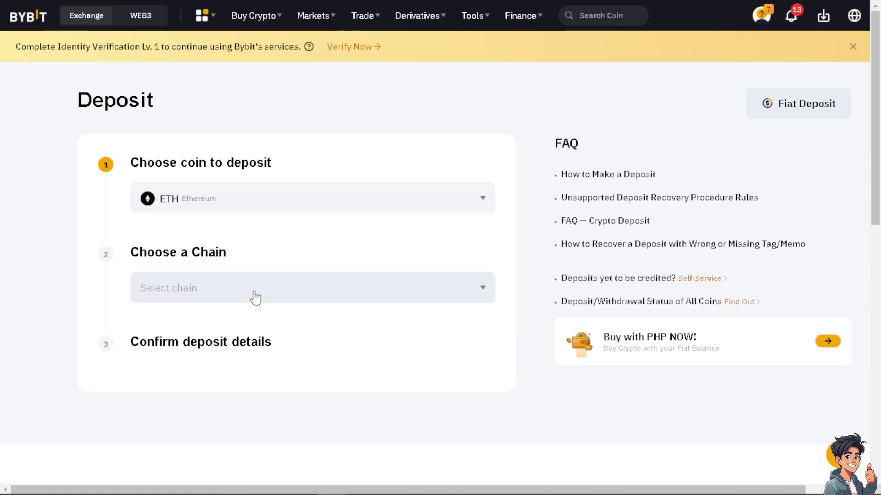
pyautogui.click(252, 295)
pyautogui.click(212, 369)
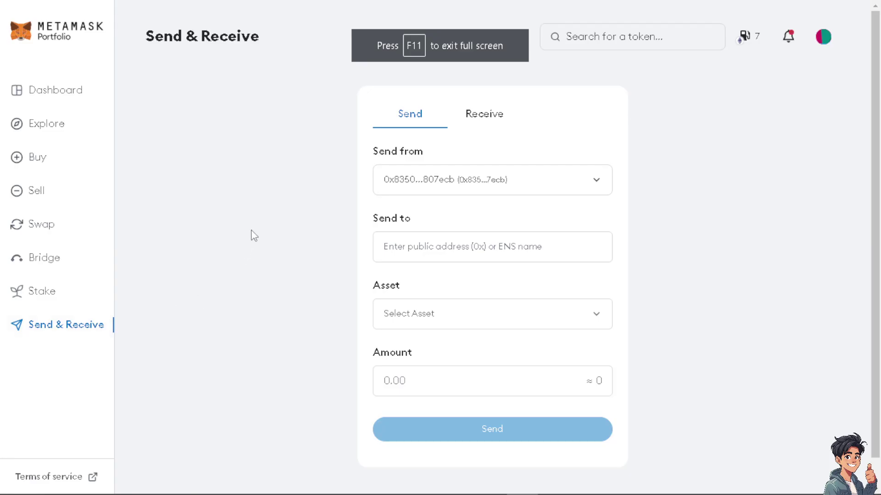
# Step: Check the asset picker's tokens and NFTs, close it empty, and start typing the amount
pyautogui.click(402, 247)
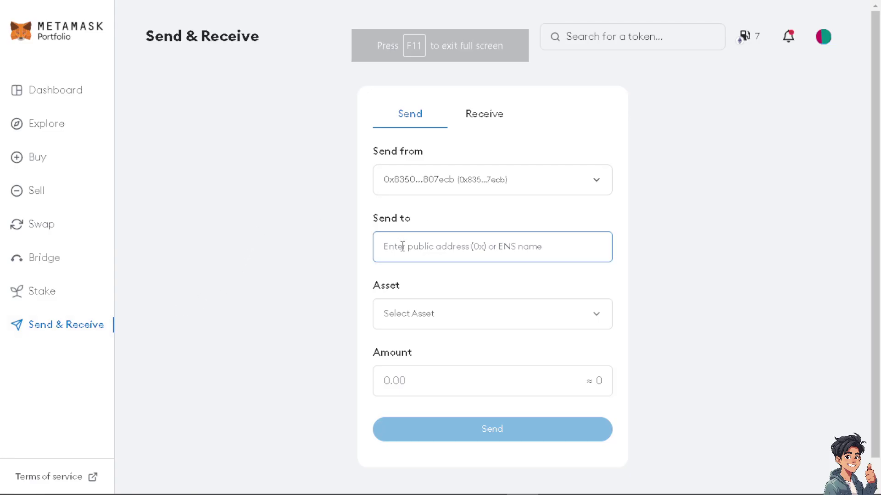
pyautogui.click(403, 247)
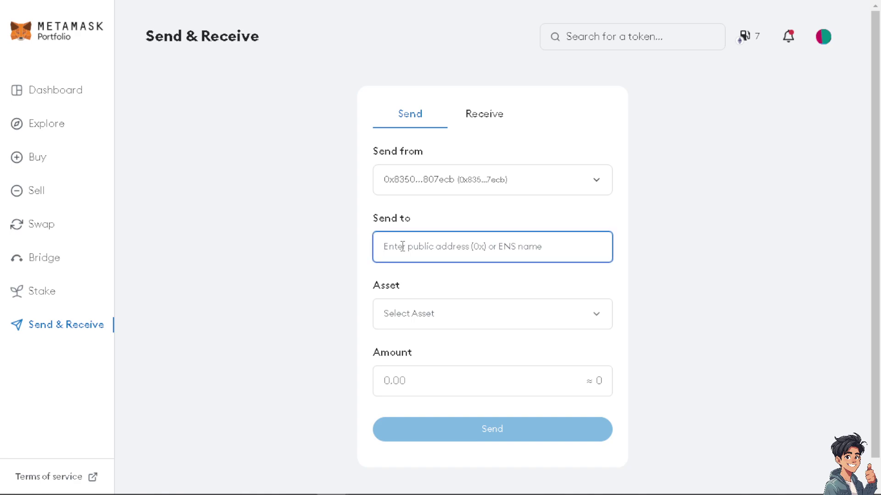
pyautogui.click(428, 321)
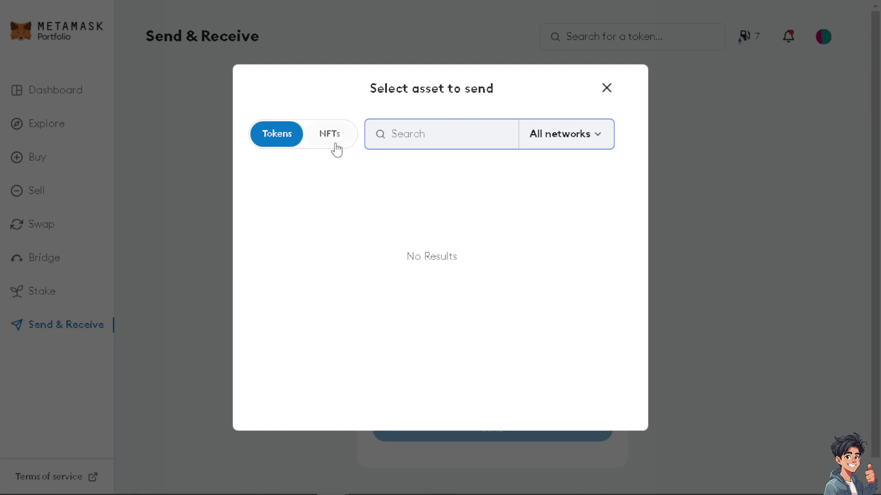
pyautogui.click(555, 141)
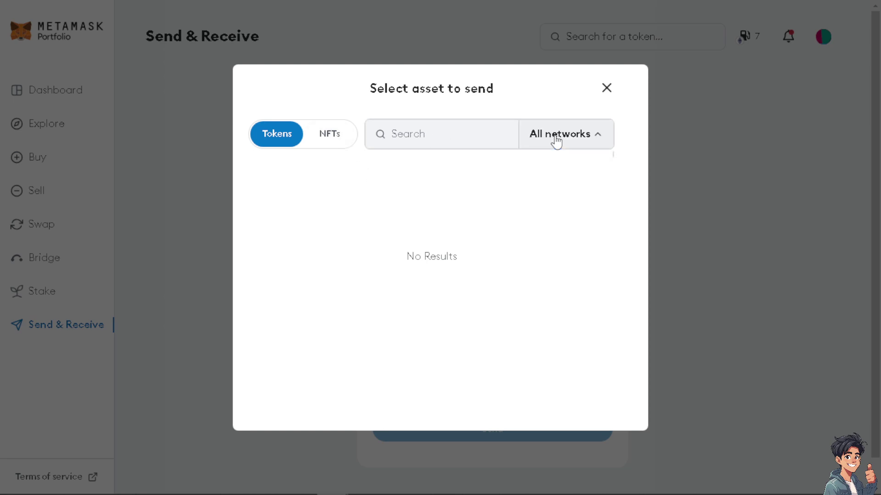
pyautogui.click(351, 137)
pyautogui.click(278, 134)
pyautogui.click(606, 88)
pyautogui.click(436, 380)
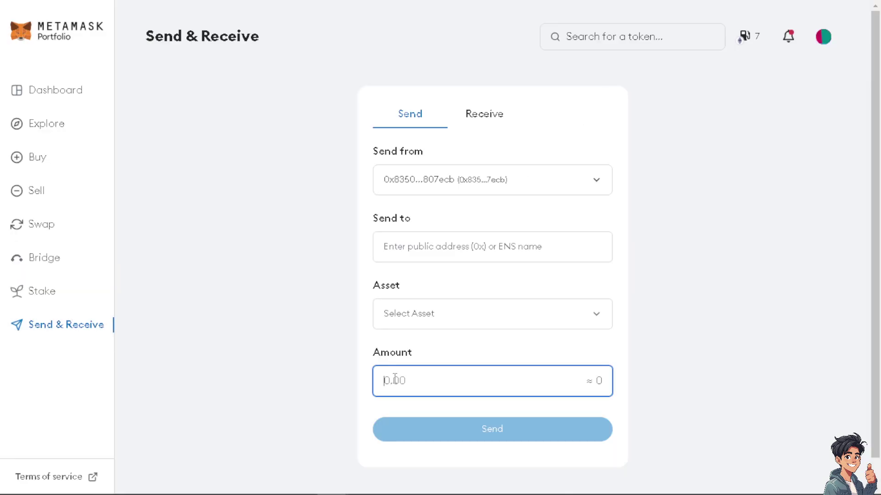
pyautogui.write('2050')
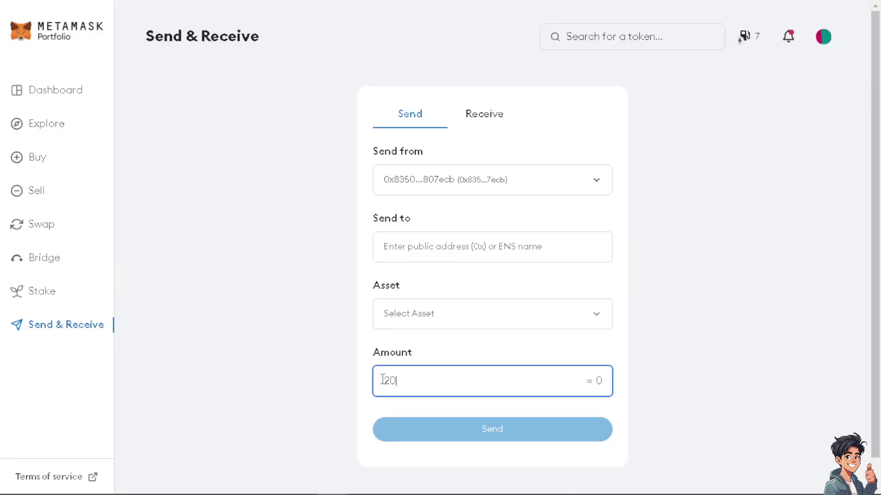